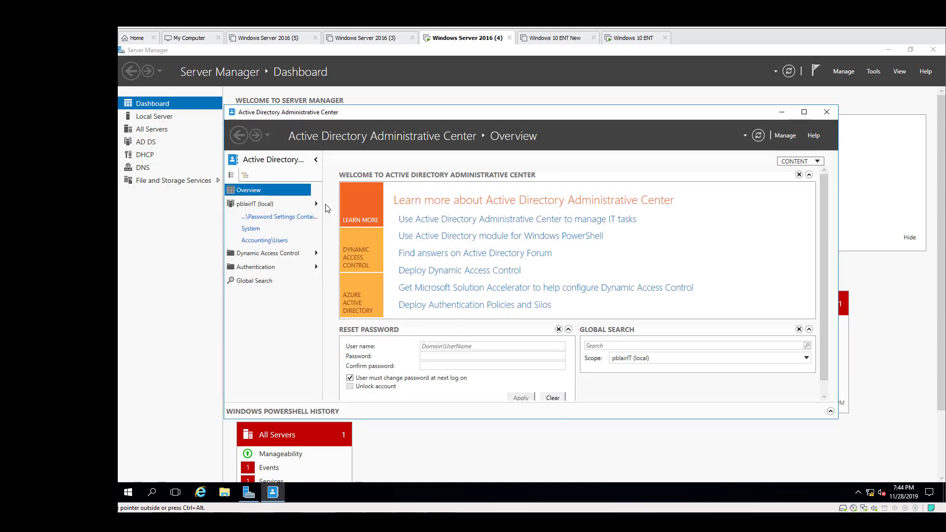
Maximize Active Directory Administrative Center and open the Password Settings Container under System in the pblairIT (local) domain
{"action": "left_click", "coordinate": [801, 113]}
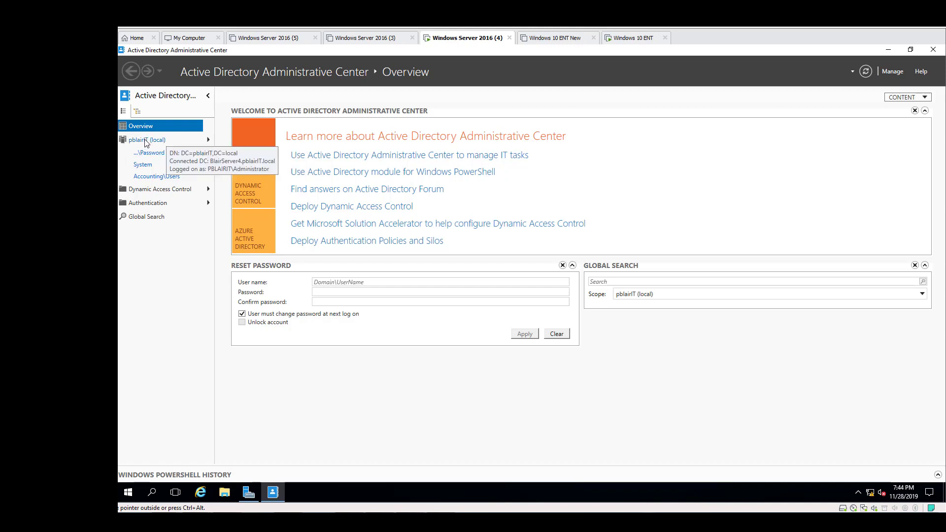
{"action": "left_click", "coordinate": [208, 142]}
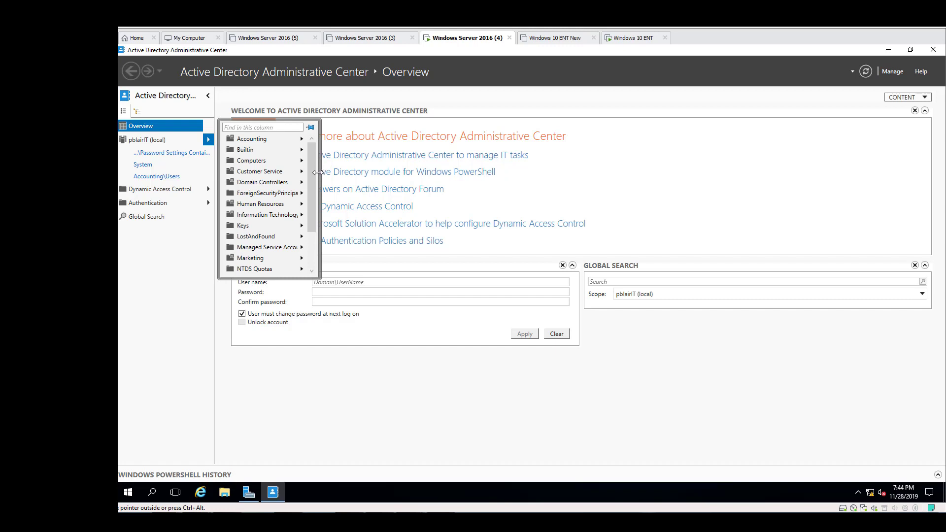
{"action": "left_click_drag", "start_coordinate": [314, 183], "coordinate": [312, 226]}
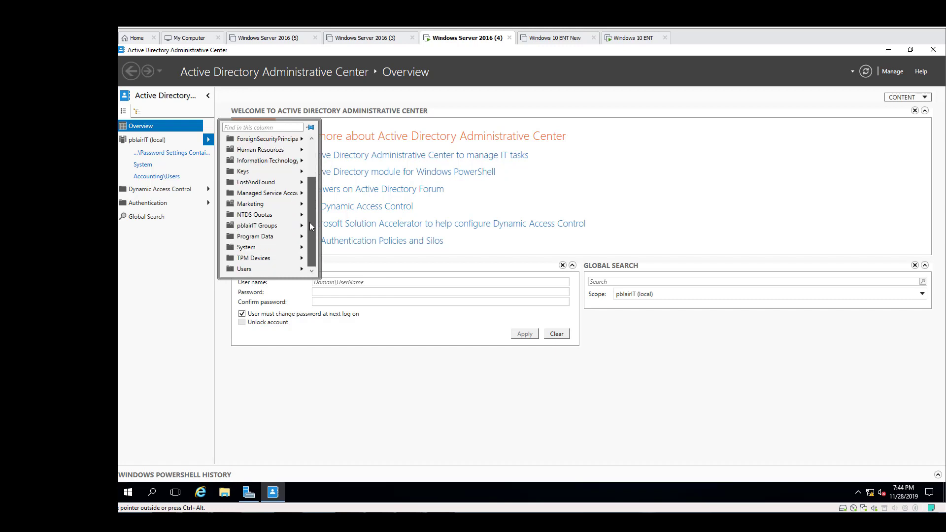
{"action": "left_click", "coordinate": [253, 247]}
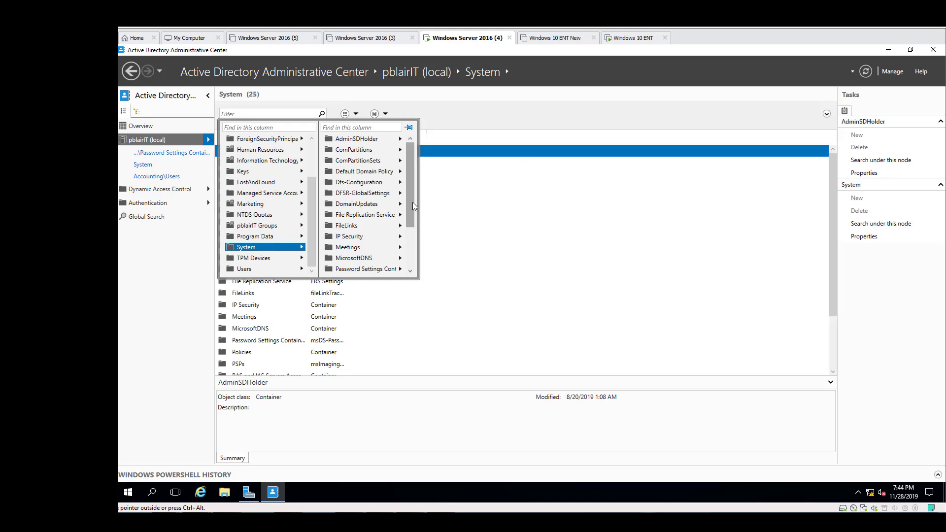
{"action": "left_click_drag", "start_coordinate": [412, 202], "coordinate": [409, 211]}
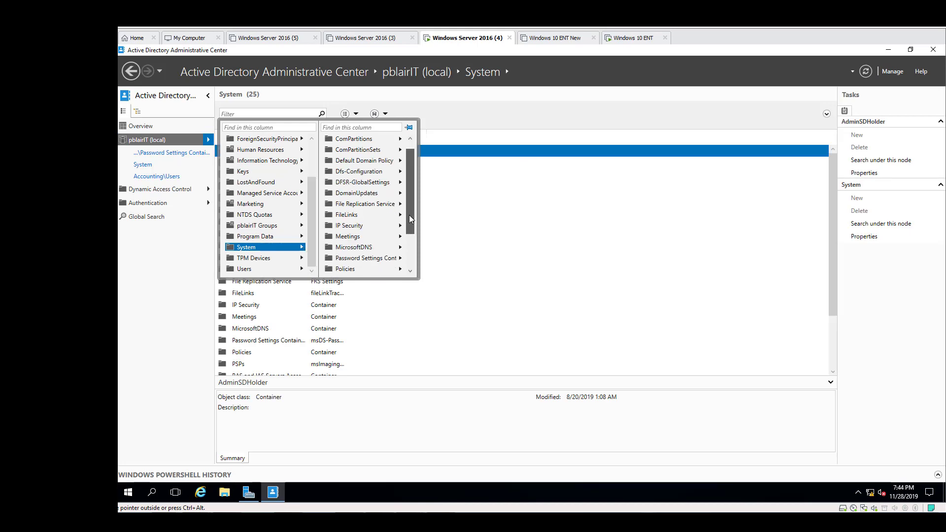
{"action": "left_click", "coordinate": [374, 261]}
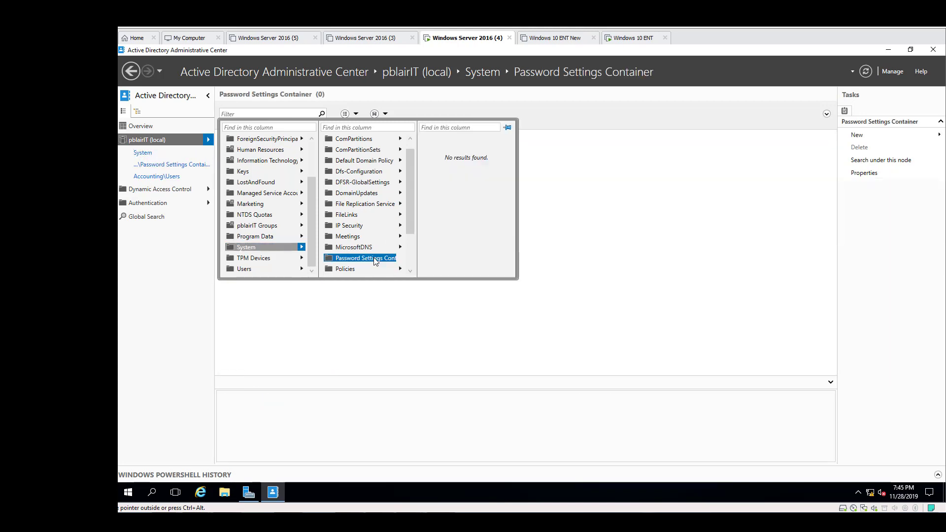
Start a new Password Settings object in the container and enlarge its form to full screen
{"action": "left_click", "coordinate": [857, 137]}
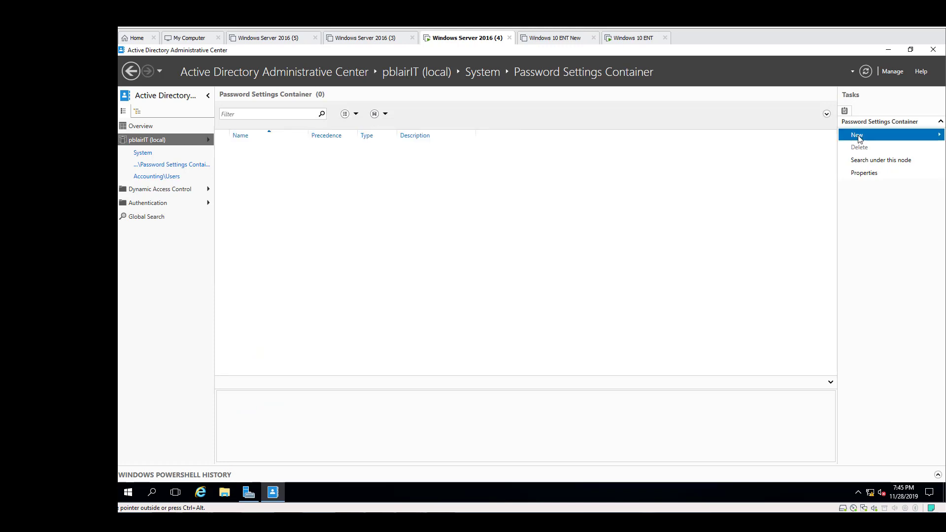
{"action": "left_click", "coordinate": [801, 136]}
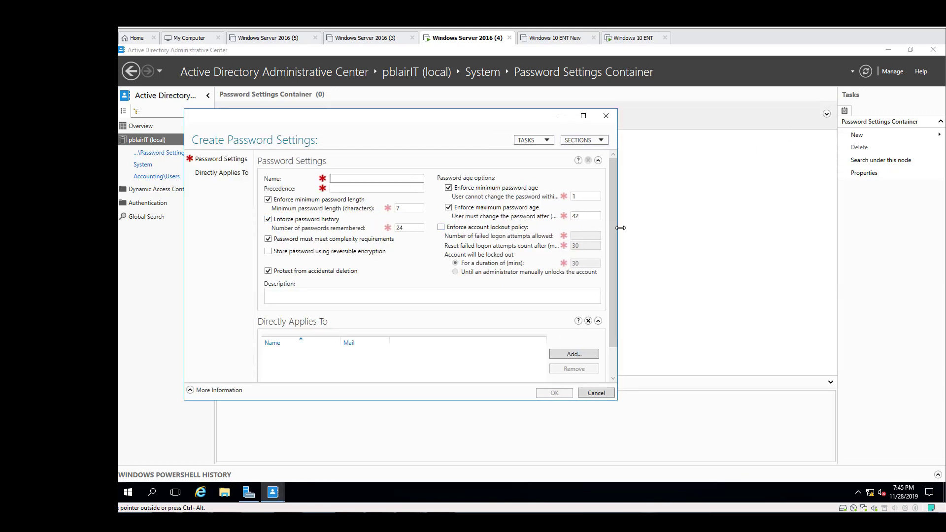
{"action": "left_click_drag", "start_coordinate": [620, 228], "coordinate": [768, 228]}
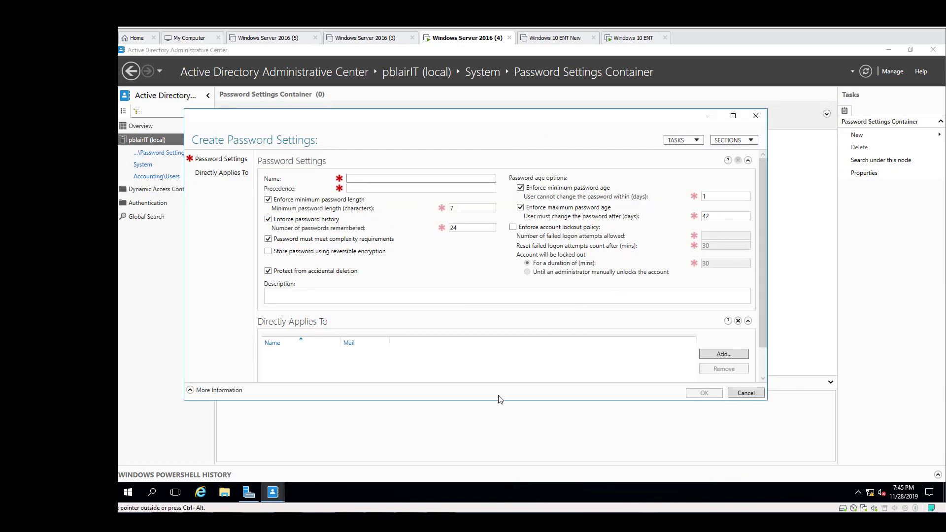
{"action": "left_click_drag", "start_coordinate": [497, 401], "coordinate": [496, 426]}
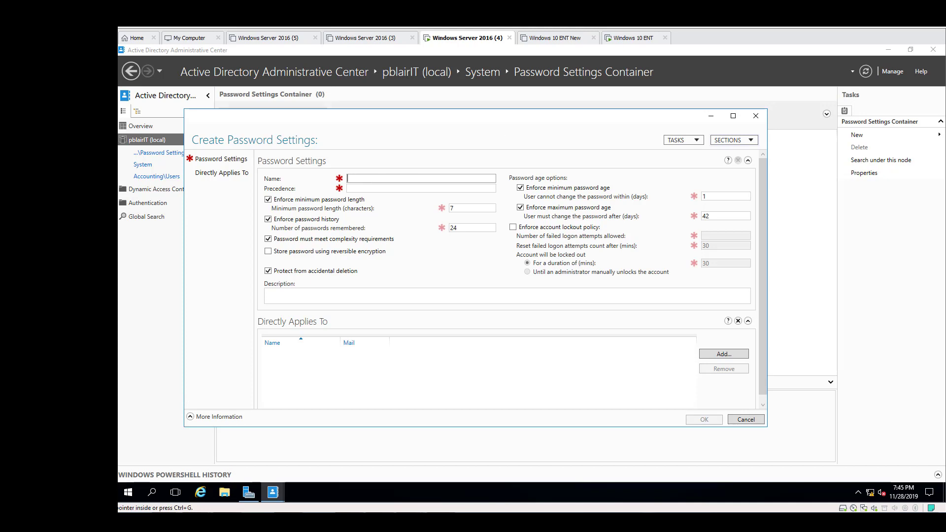
{"action": "key", "text": "super+Up"}
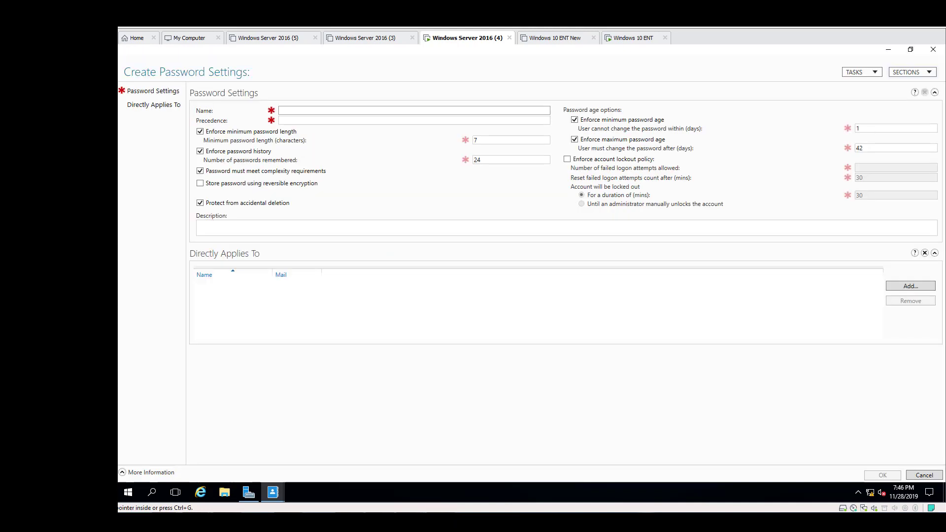
Name the password settings Accounting and give them a precedence of 2
{"action": "left_click", "coordinate": [316, 110]}
{"action": "type", "text": "Accou"}
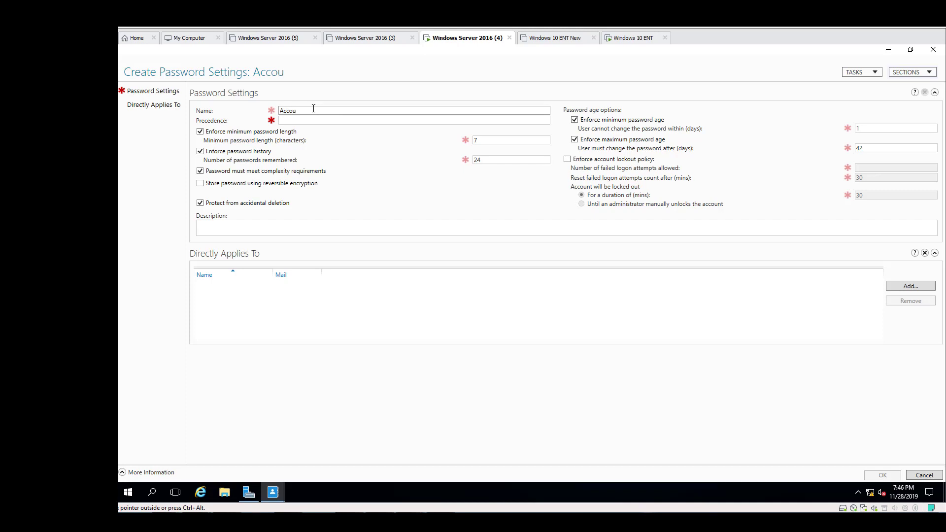
{"action": "type", "text": "nting"}
{"action": "key", "text": "Tab"}
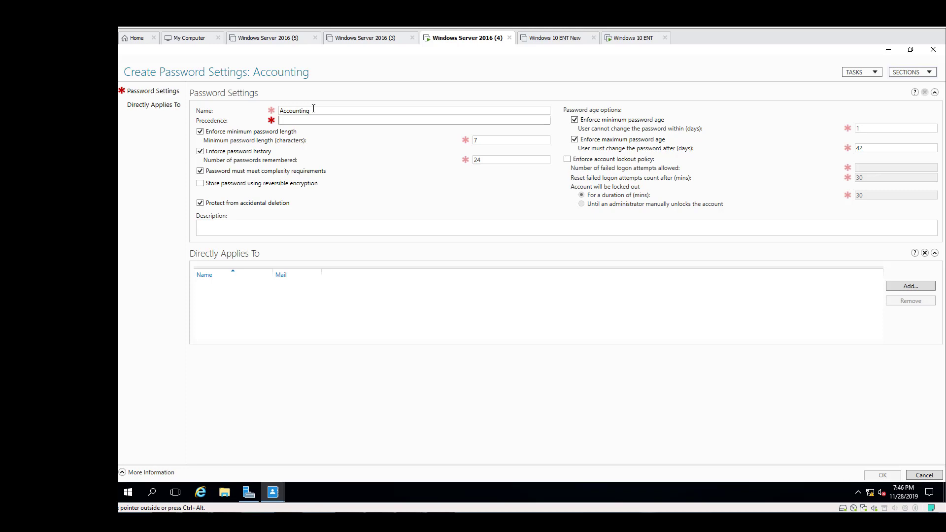
{"action": "type", "text": "2"}
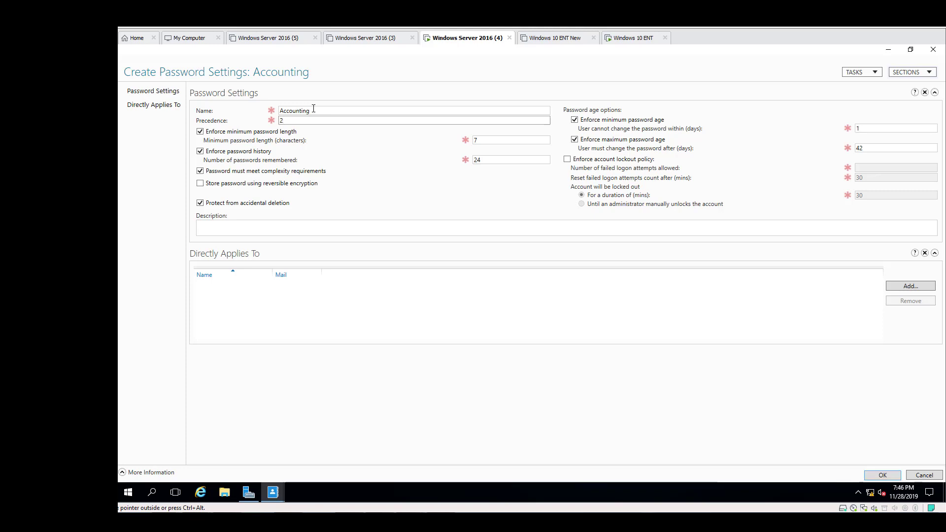
Set the minimum password length to 8 characters and the number of remembered passwords to 12
{"action": "left_click", "coordinate": [497, 140]}
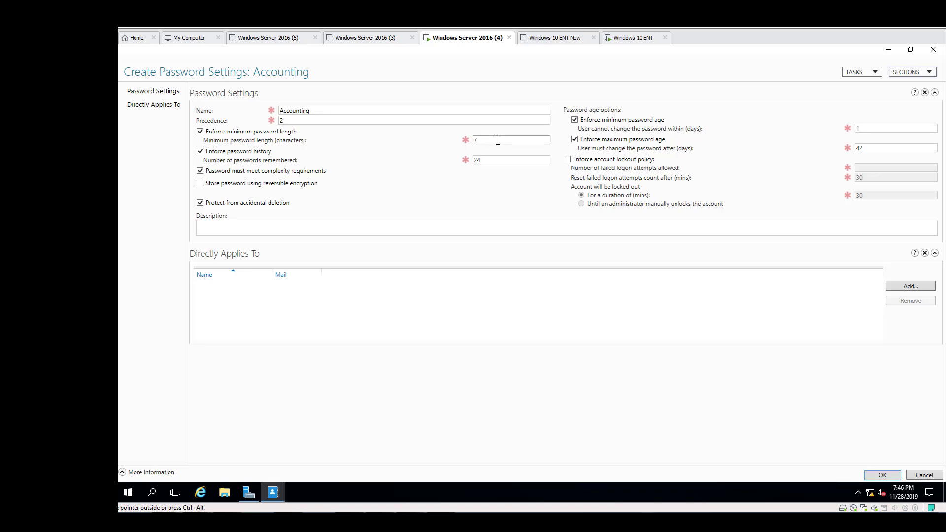
{"action": "key", "text": "BackSpace"}
{"action": "type", "text": "8"}
{"action": "left_click", "coordinate": [482, 159]}
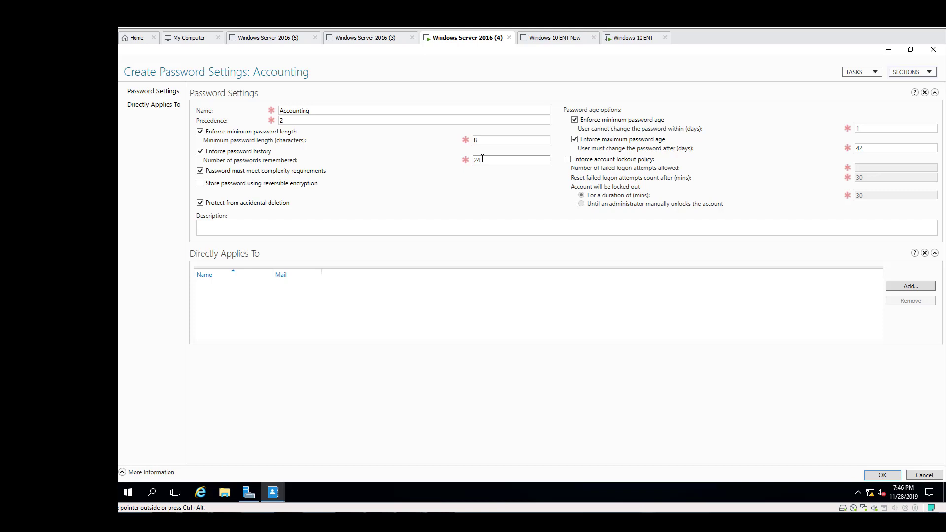
{"action": "key", "text": "BackSpace"}
{"action": "key", "text": "BackSpace"}
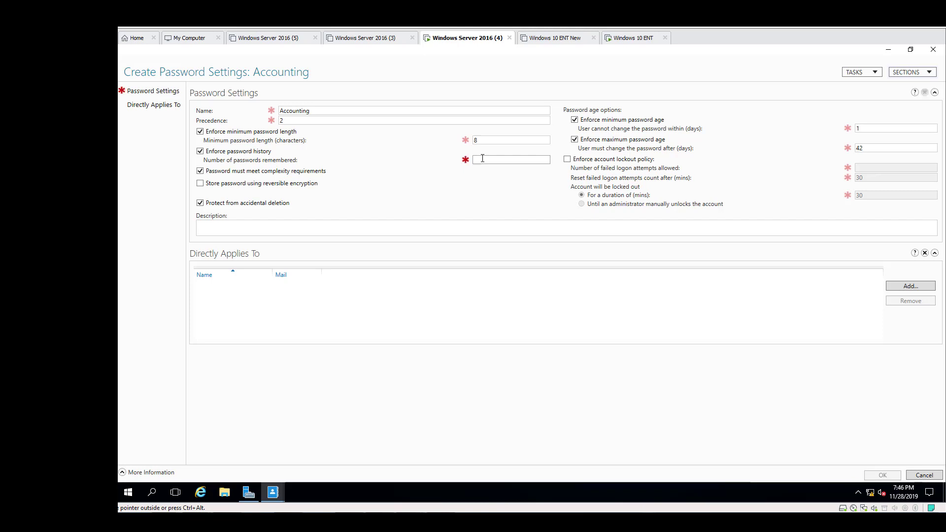
{"action": "type", "text": "12"}
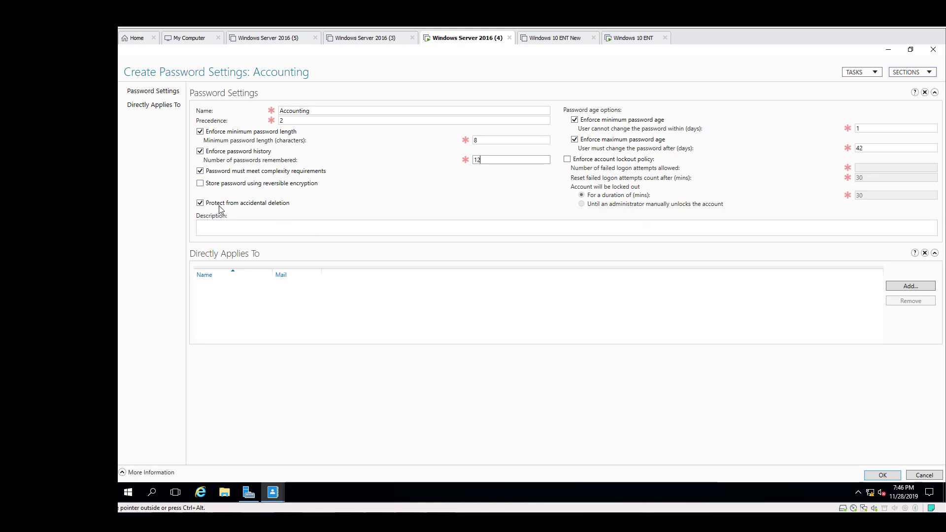
Set the maximum password age so that users must change the password after 90 days
{"action": "left_click", "coordinate": [870, 148]}
{"action": "key", "text": "BackSpace"}
{"action": "key", "text": "BackSpace"}
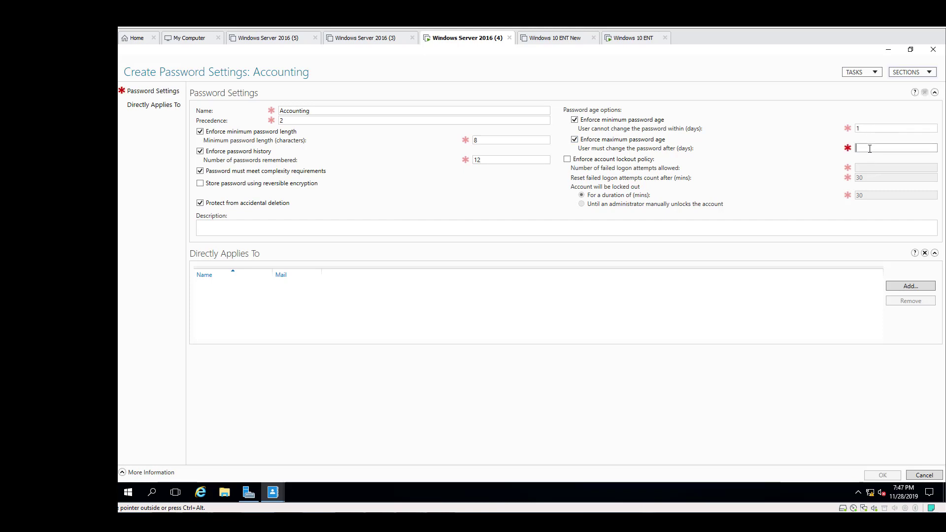
{"action": "type", "text": "90"}
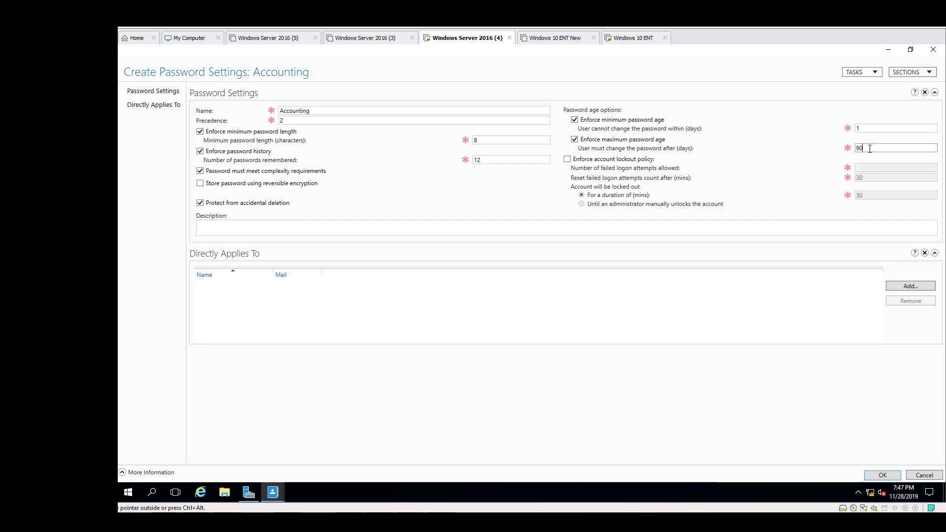
Enforce the account lockout policy and allow 5 failed logon attempts
{"action": "left_click", "coordinate": [568, 161]}
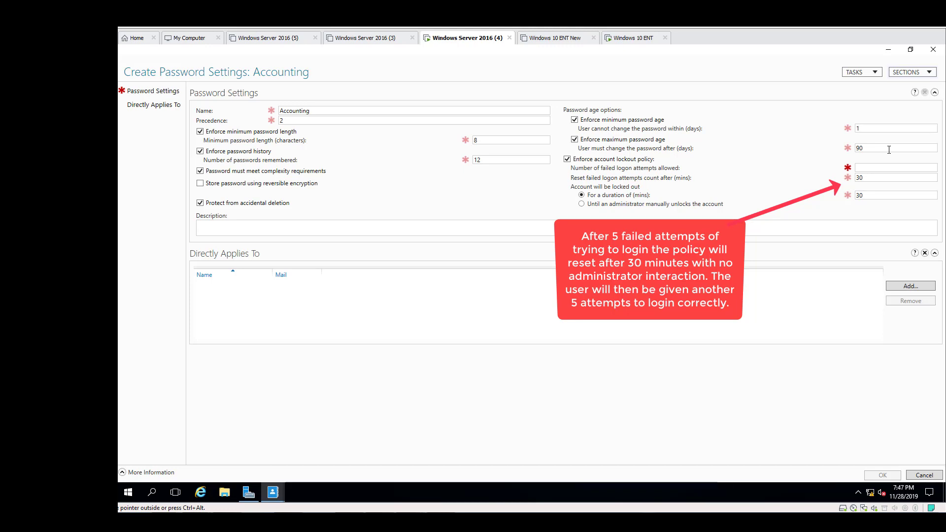
{"action": "left_click", "coordinate": [861, 167]}
{"action": "type", "text": "5"}
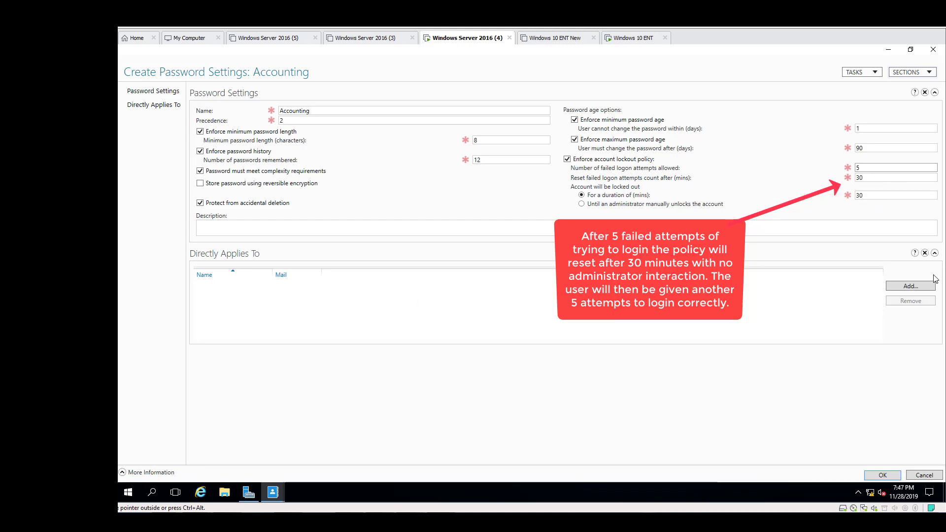
Apply the password settings directly to the Accounting group and save them
{"action": "left_click", "coordinate": [905, 289]}
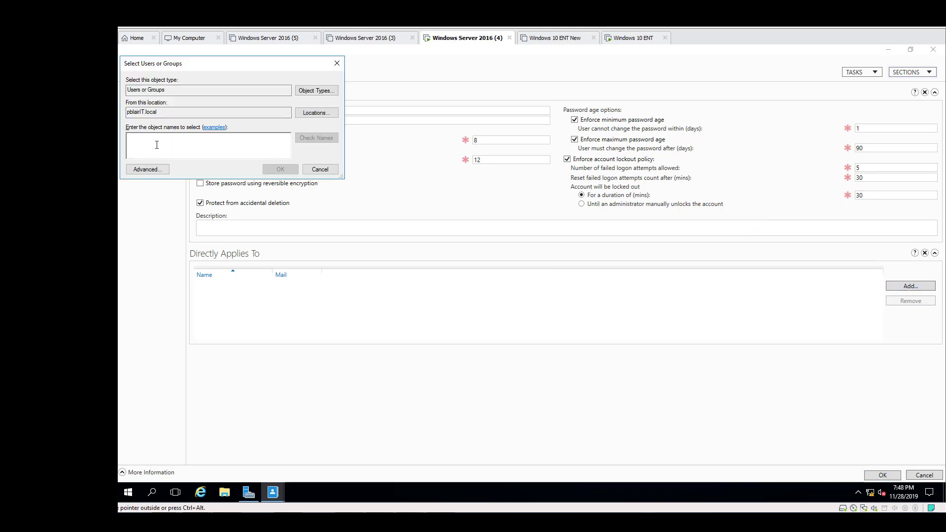
{"action": "type", "text": "a"}
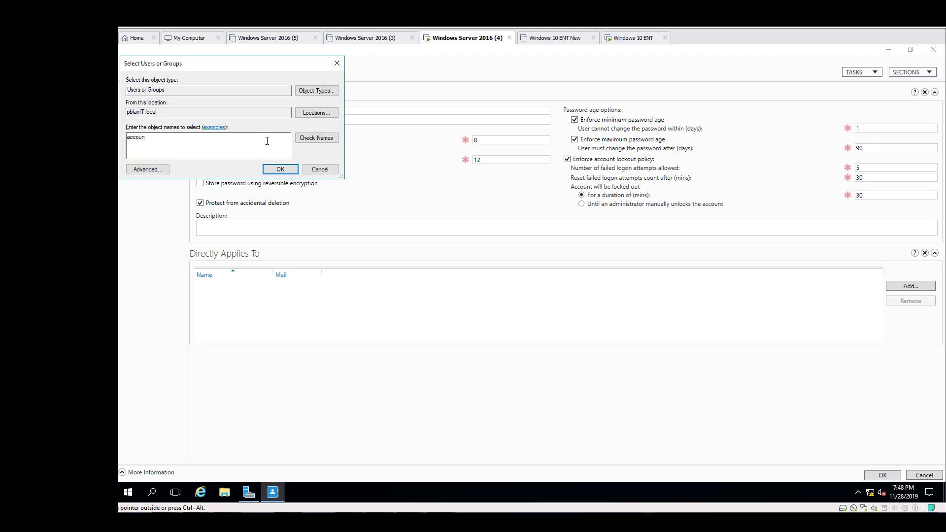
{"action": "type", "text": "ccoun"}
{"action": "left_click", "coordinate": [317, 138]}
{"action": "left_click", "coordinate": [275, 170]}
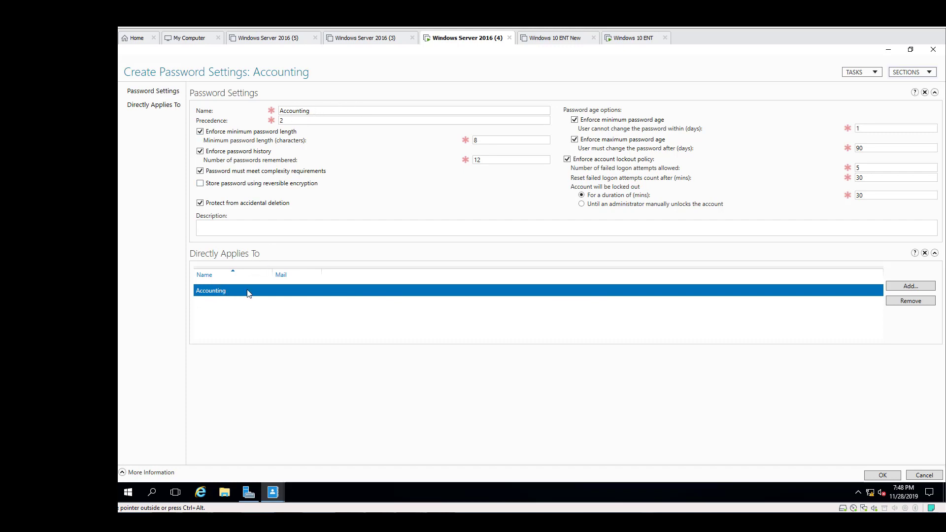
{"action": "left_click", "coordinate": [888, 477]}
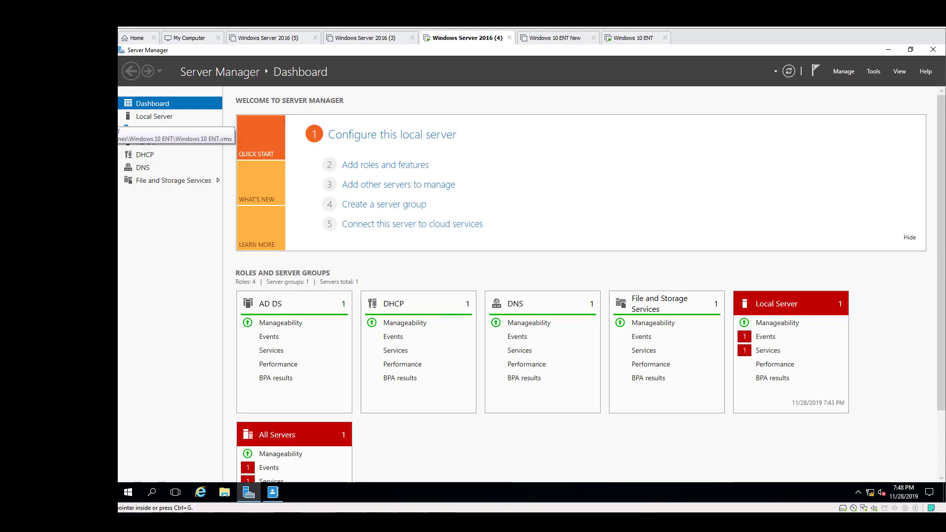
Switch to the Windows 10 ENT virtual machine and try to sign in to the displayed account with a wrong password
{"action": "left_click", "coordinate": [633, 38]}
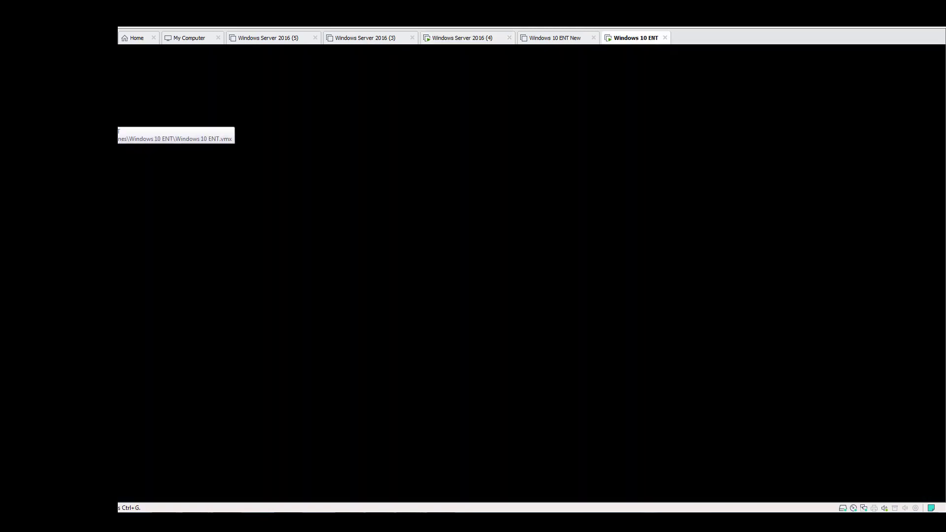
{"action": "left_click", "coordinate": [485, 230]}
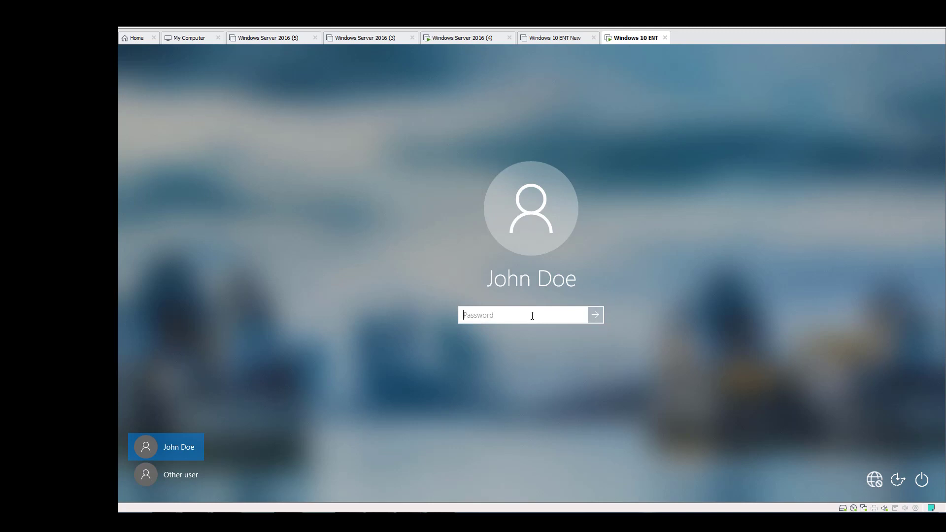
{"action": "type", "text": "*"}
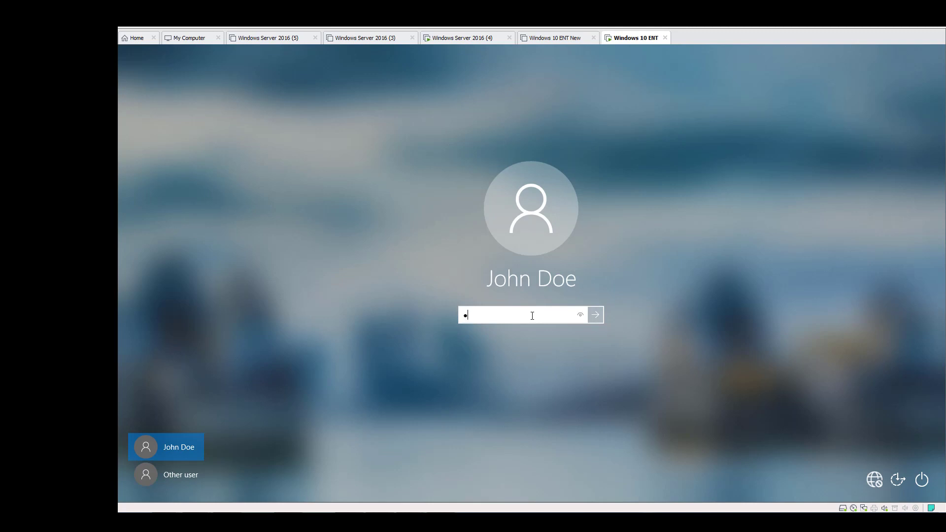
{"action": "left_click", "coordinate": [598, 317]}
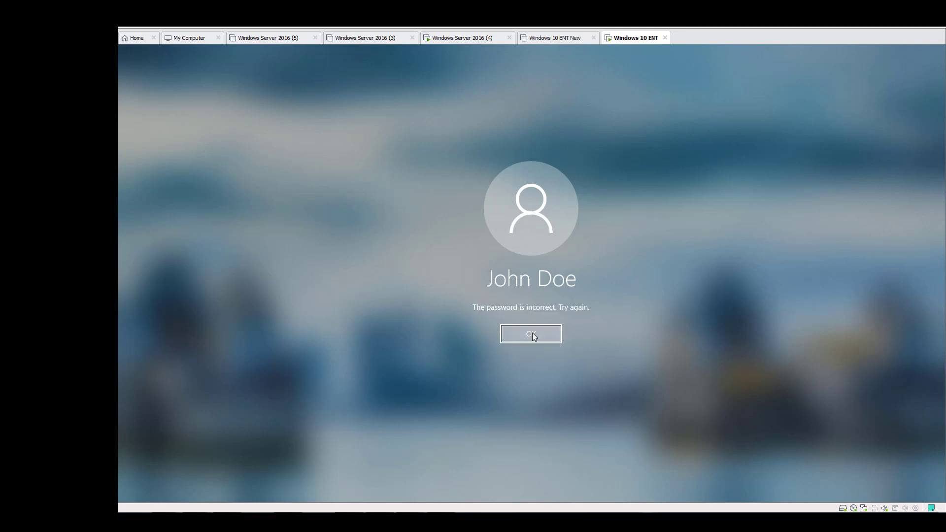
Submit four more wrong passwords for the displayed account to trigger the account lockout
{"action": "left_click", "coordinate": [532, 334]}
{"action": "type", "text": "*******"}
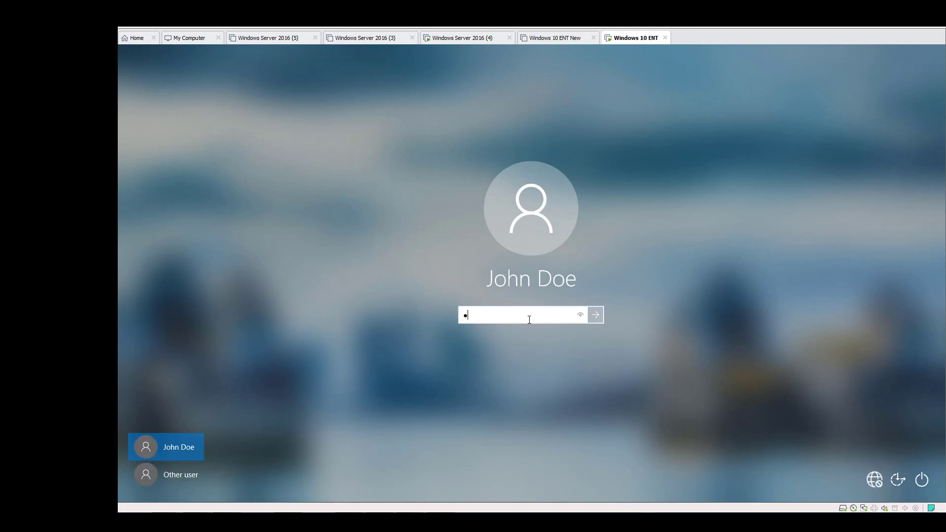
{"action": "left_click", "coordinate": [596, 314]}
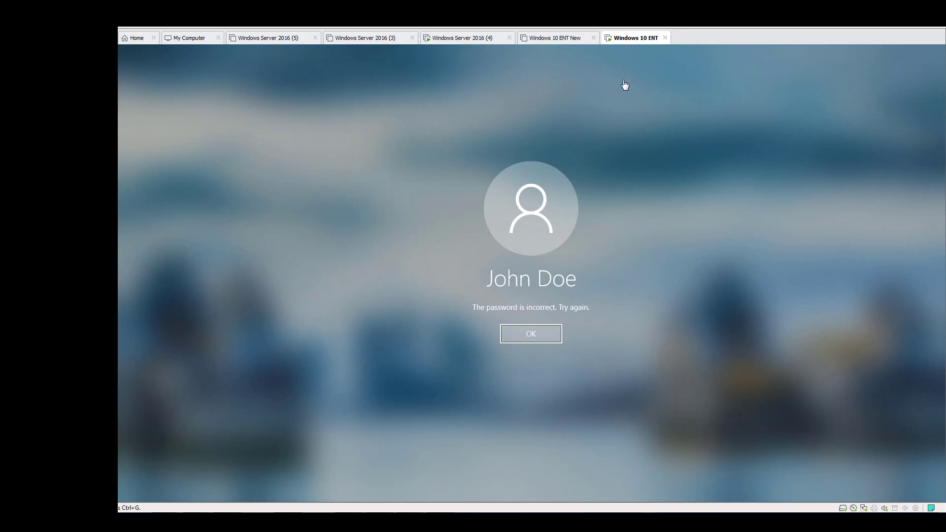
{"action": "left_click", "coordinate": [543, 333]}
{"action": "type", "text": "•"}
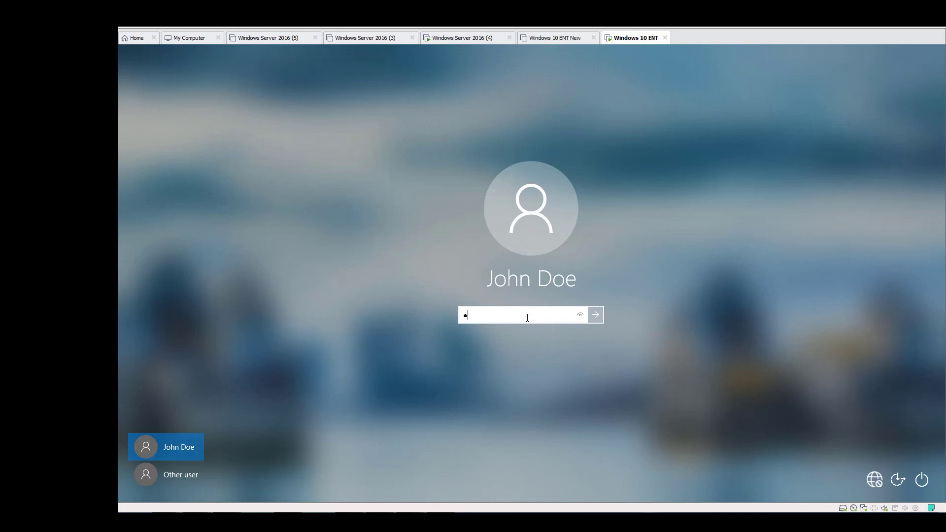
{"action": "left_click", "coordinate": [600, 323]}
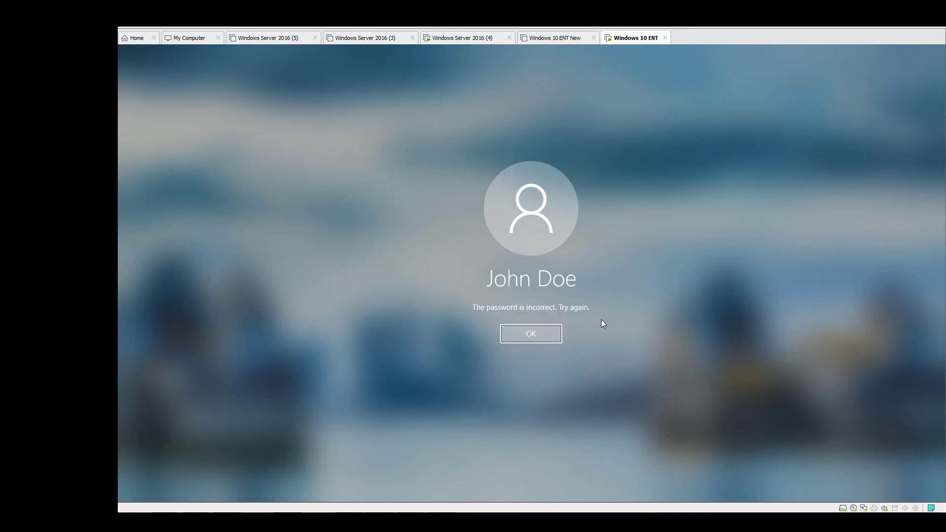
{"action": "left_click", "coordinate": [533, 333]}
{"action": "type", "text": "•"}
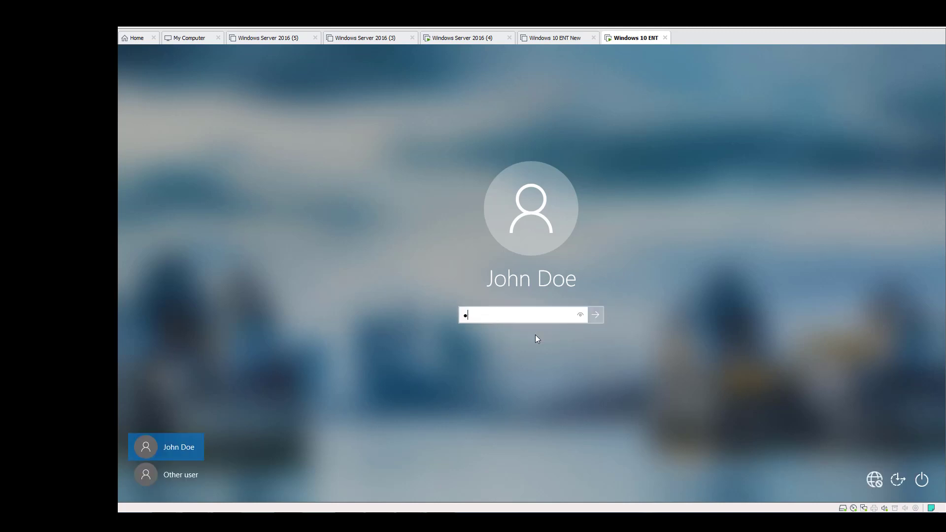
{"action": "left_click", "coordinate": [599, 315]}
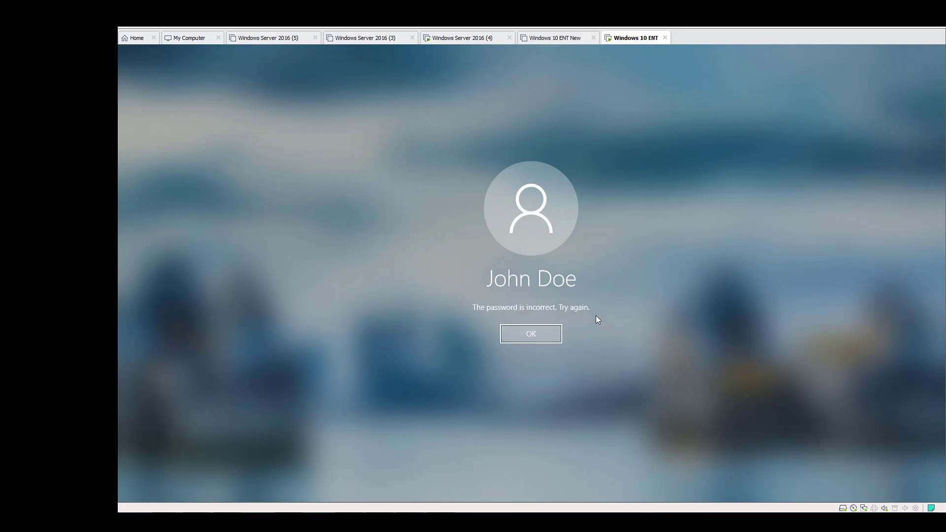
{"action": "left_click", "coordinate": [541, 334]}
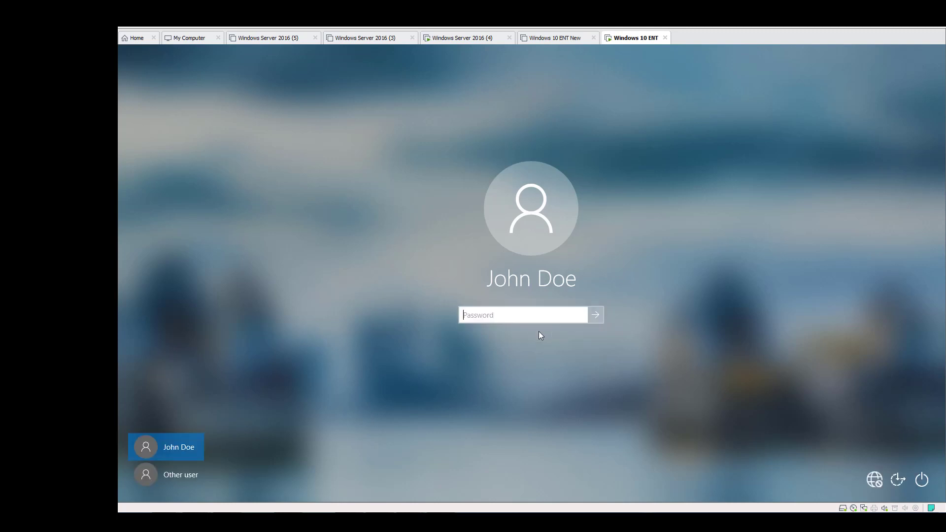
{"action": "type", "text": "••"}
{"action": "left_click", "coordinate": [592, 316]}
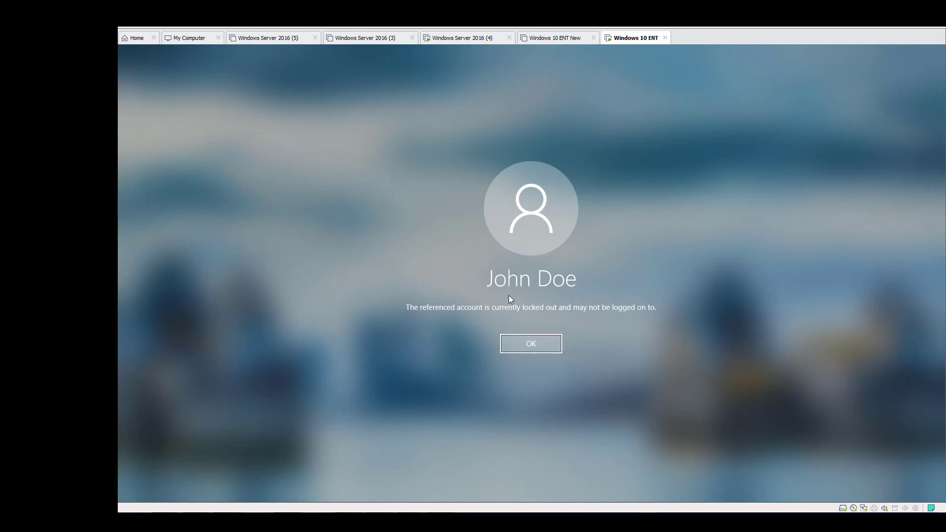
Try signing in to the locked-out account once more by entering a password to check the lockout
{"action": "left_click", "coordinate": [531, 344]}
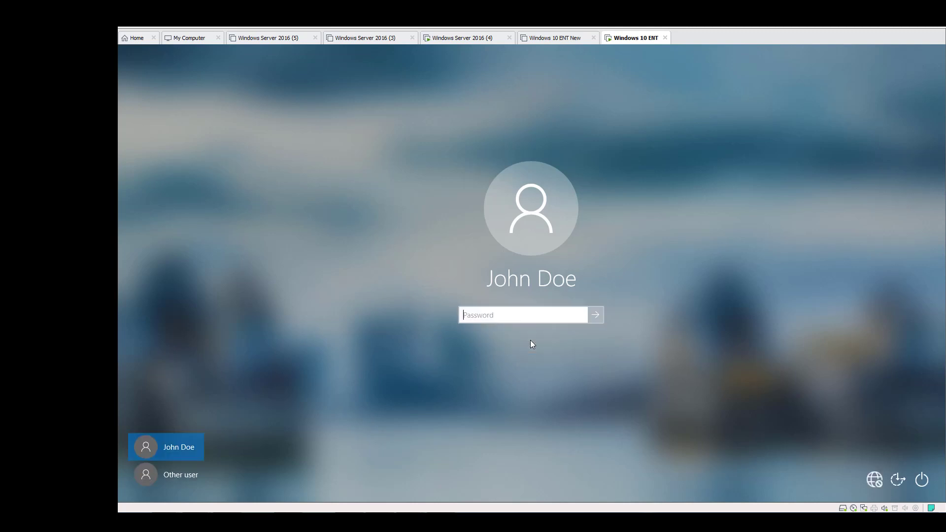
{"action": "type", "text": "•"}
{"action": "left_click", "coordinate": [597, 319]}
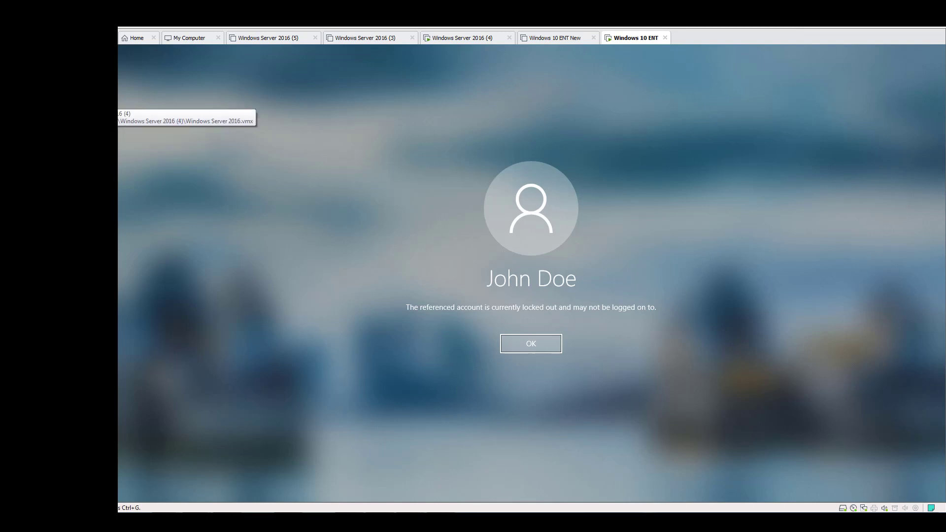
Switch to the Windows Server 2016 (4) virtual machine and open the Accounting user's properties in Active Directory Users and Computers
{"action": "left_click", "coordinate": [462, 37]}
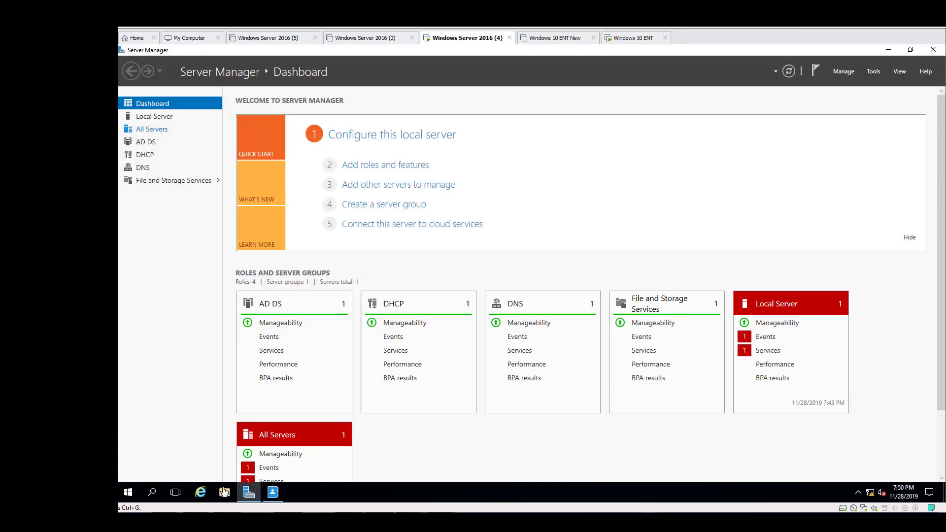
{"action": "left_click", "coordinate": [874, 72]}
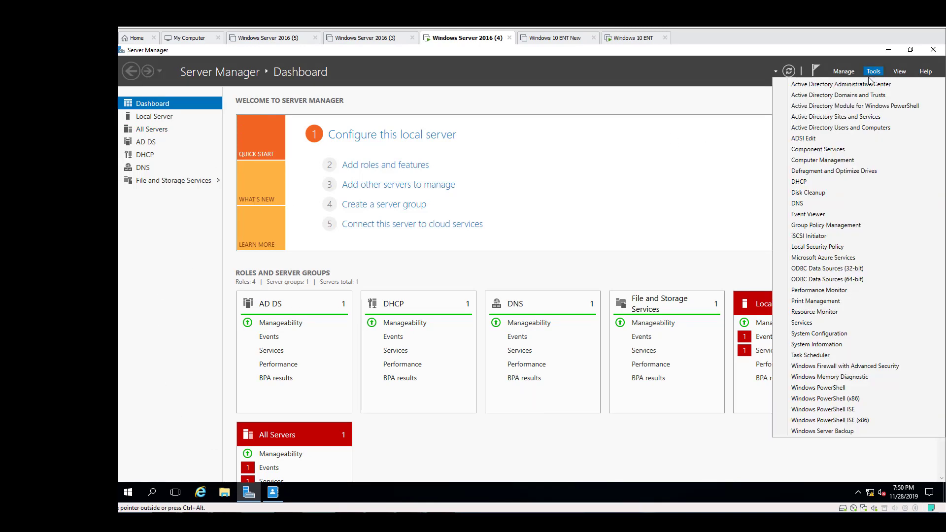
{"action": "left_click", "coordinate": [849, 128]}
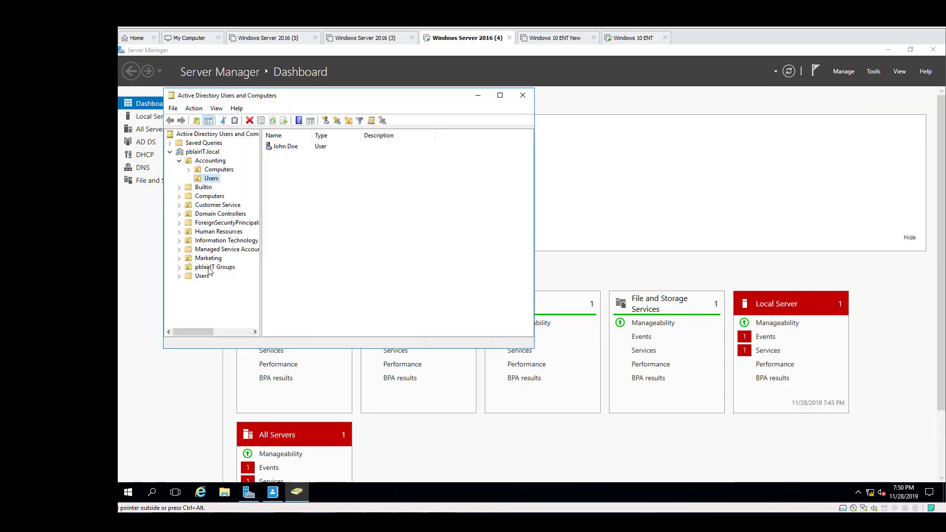
{"action": "left_click", "coordinate": [286, 147]}
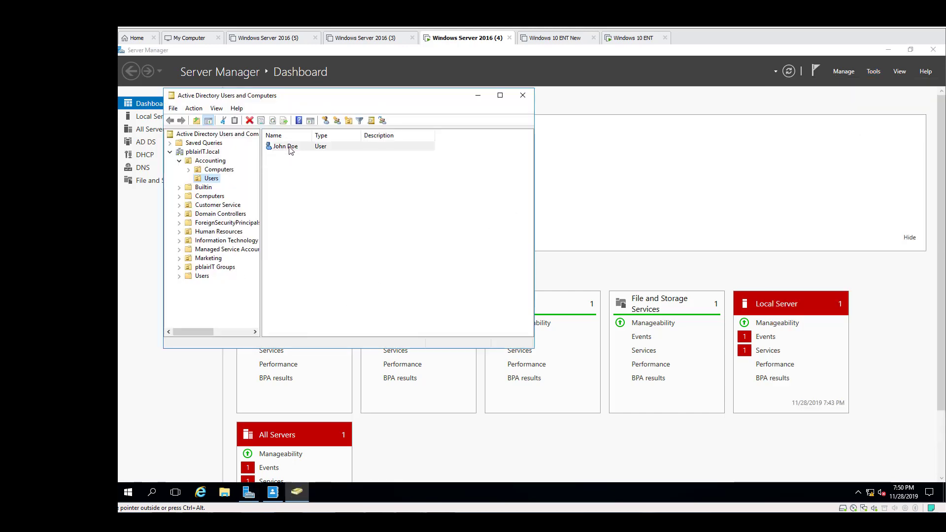
{"action": "right_click", "coordinate": [289, 147]}
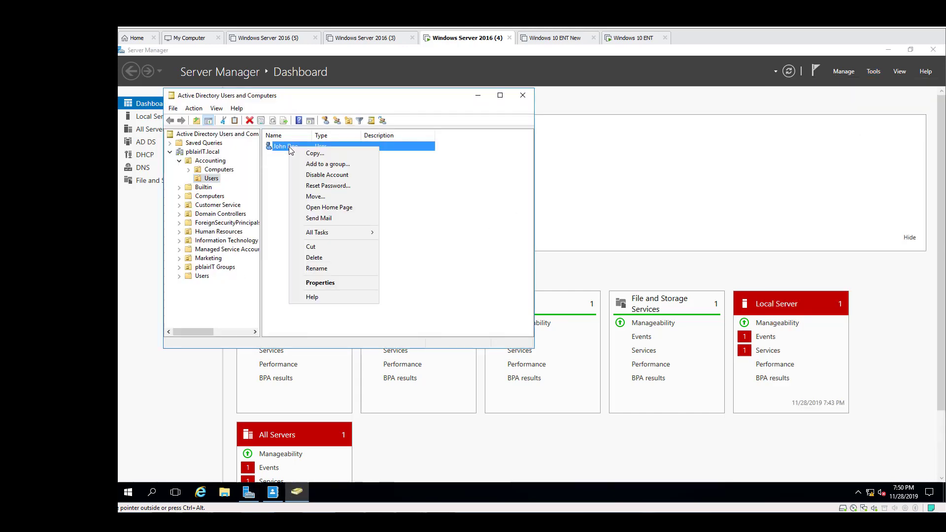
{"action": "left_click", "coordinate": [319, 282]}
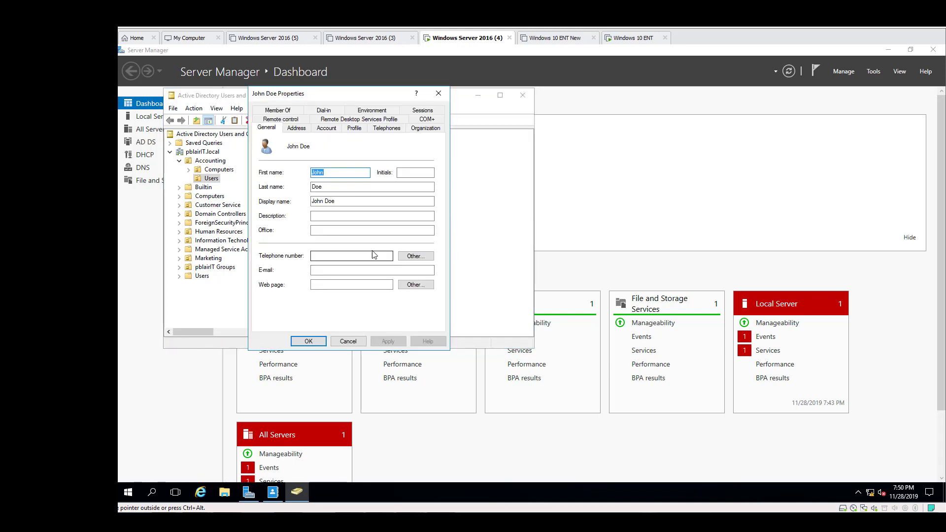
Unlock the user's account in its account settings and apply the change
{"action": "left_click", "coordinate": [326, 129]}
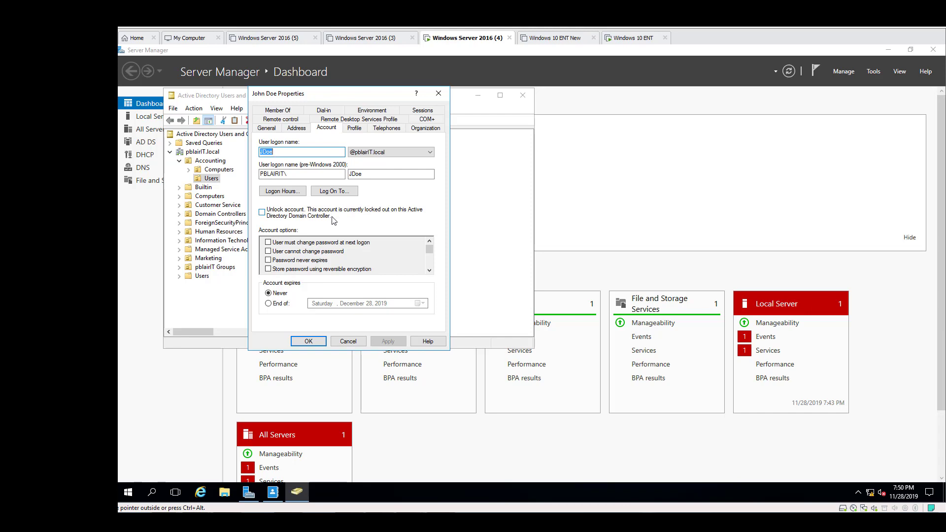
{"action": "left_click", "coordinate": [269, 213]}
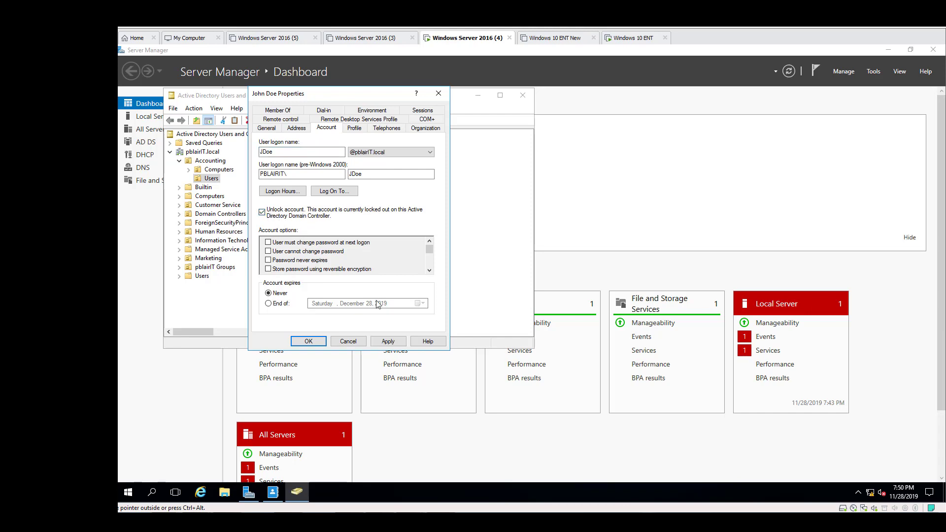
{"action": "left_click", "coordinate": [392, 342]}
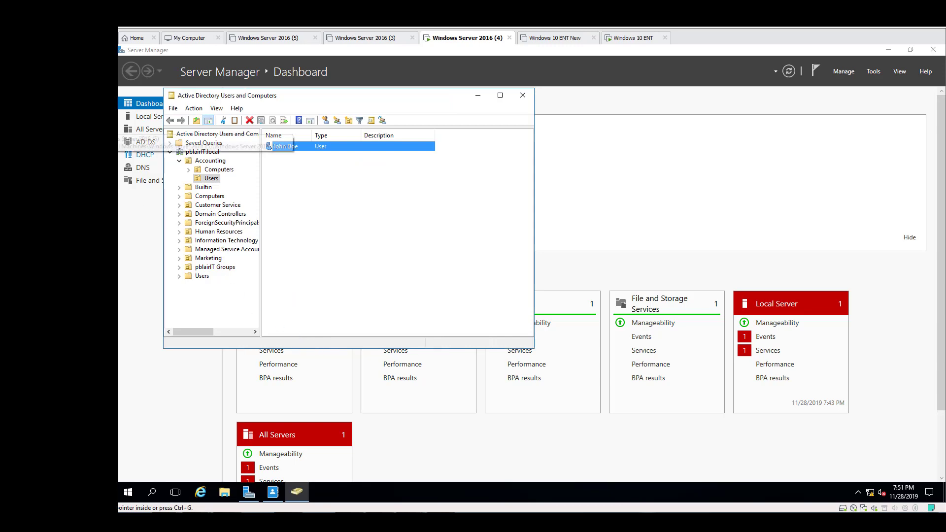
Switch to the Windows 10 ENT virtual machine and sign in to the unlocked account with the account password
{"action": "left_click", "coordinate": [633, 38]}
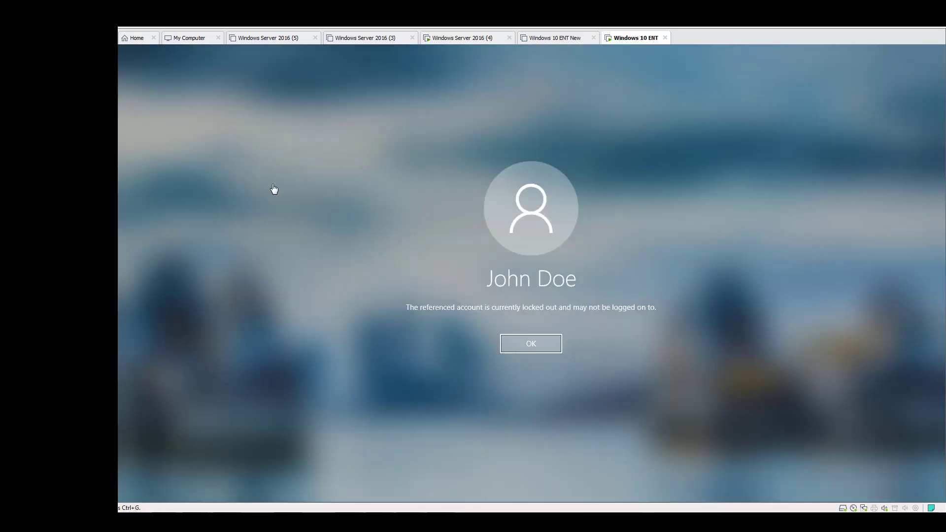
{"action": "left_click", "coordinate": [521, 347]}
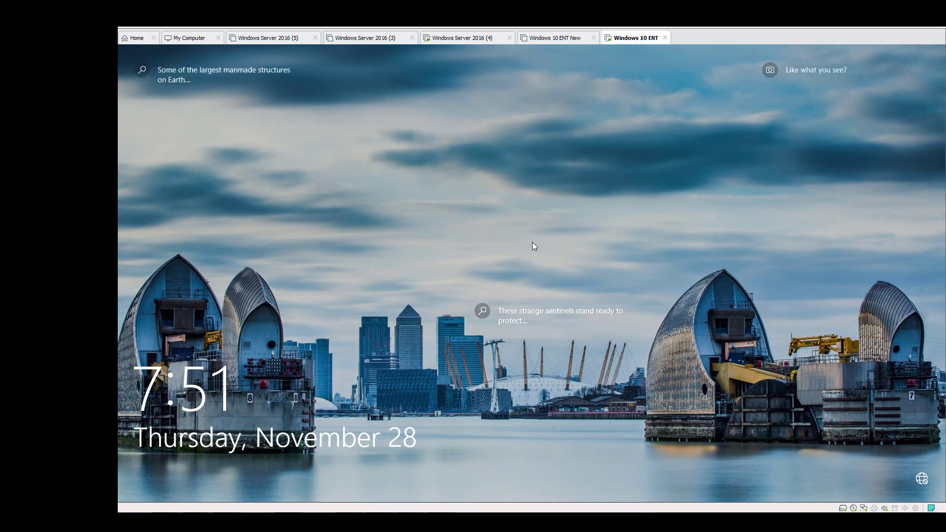
{"action": "left_click", "coordinate": [533, 243]}
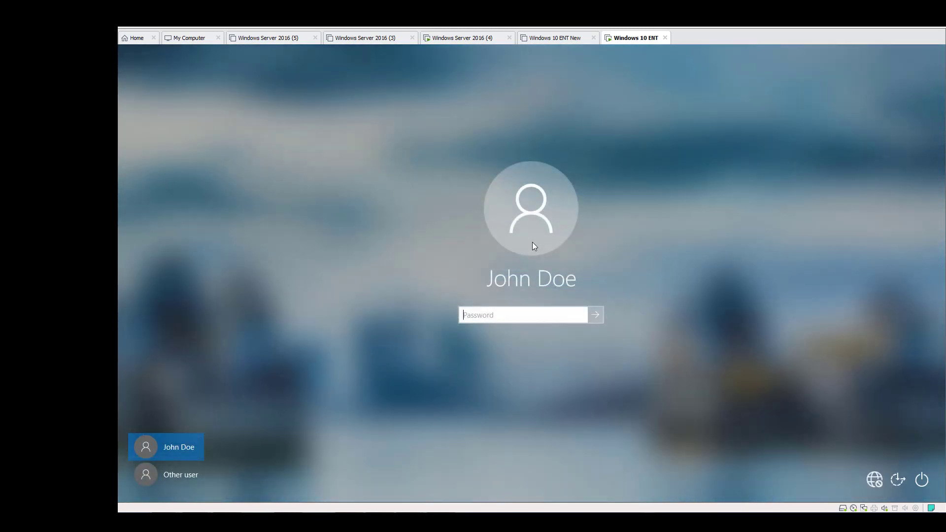
{"action": "left_click", "coordinate": [503, 314]}
{"action": "type", "text": "••••"}
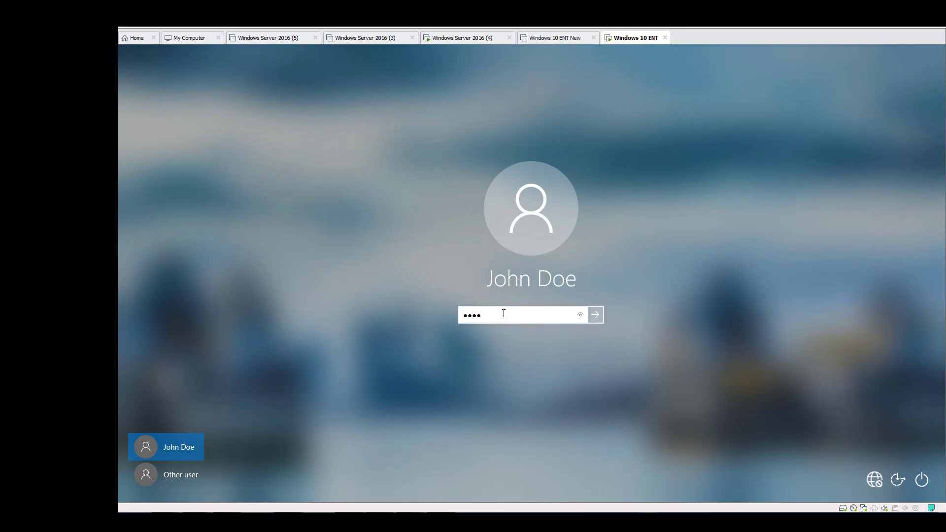
{"action": "type", "text": "••••"}
{"action": "key", "text": "Return"}
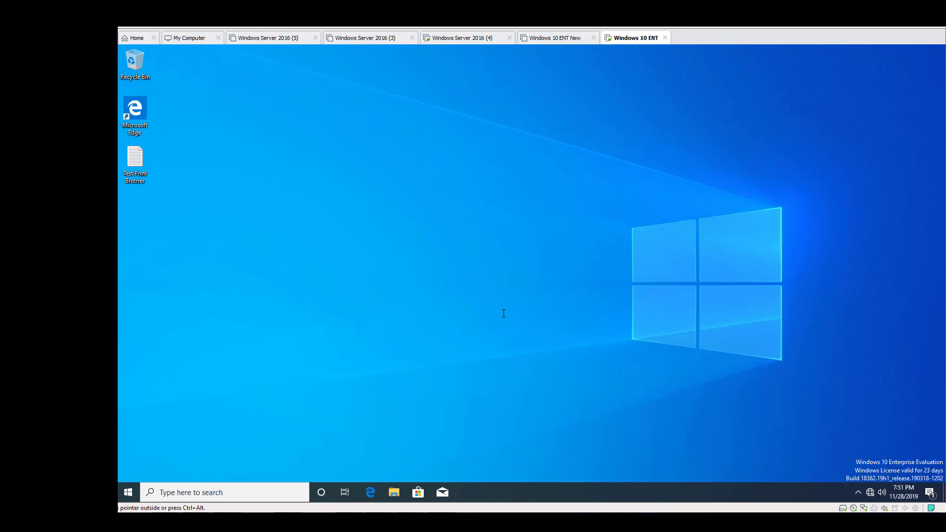
On Windows Server 2016 (4), close Active Directory Users and Computers and open the Password Settings Container in Active Directory Administrative Center
{"action": "left_click", "coordinate": [459, 39]}
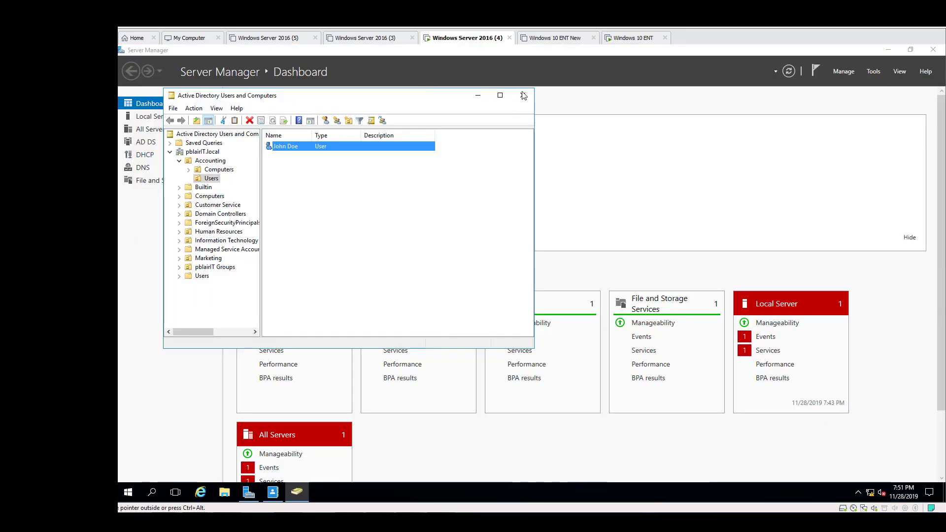
{"action": "left_click", "coordinate": [522, 95]}
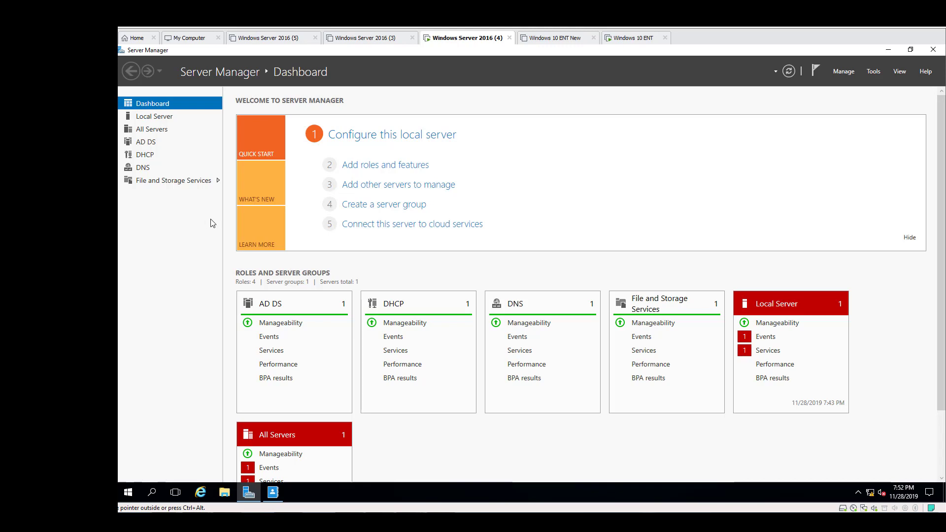
{"action": "left_click", "coordinate": [879, 72]}
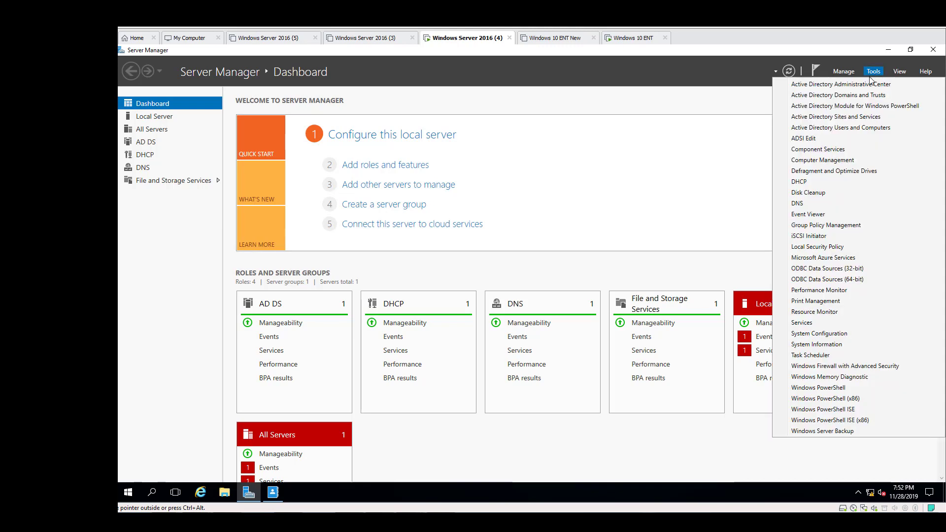
{"action": "left_click", "coordinate": [861, 85]}
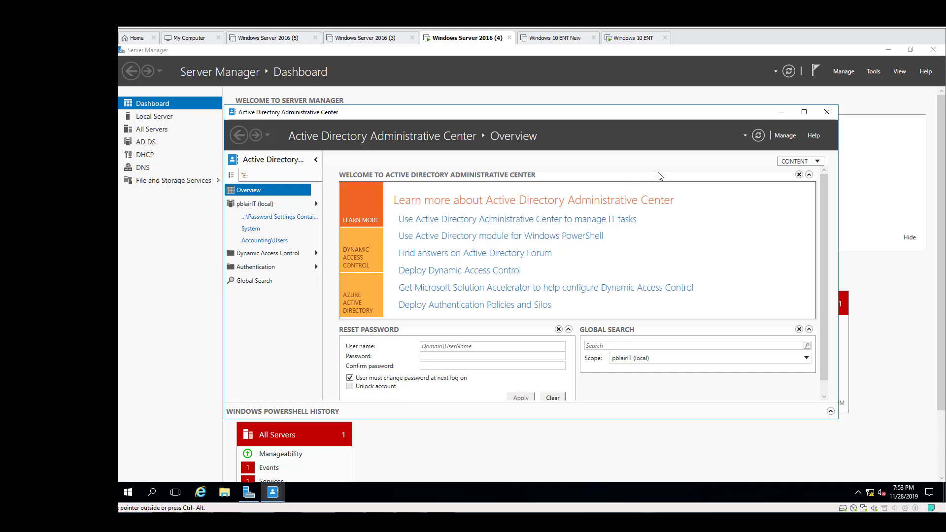
{"action": "left_click", "coordinate": [804, 113]}
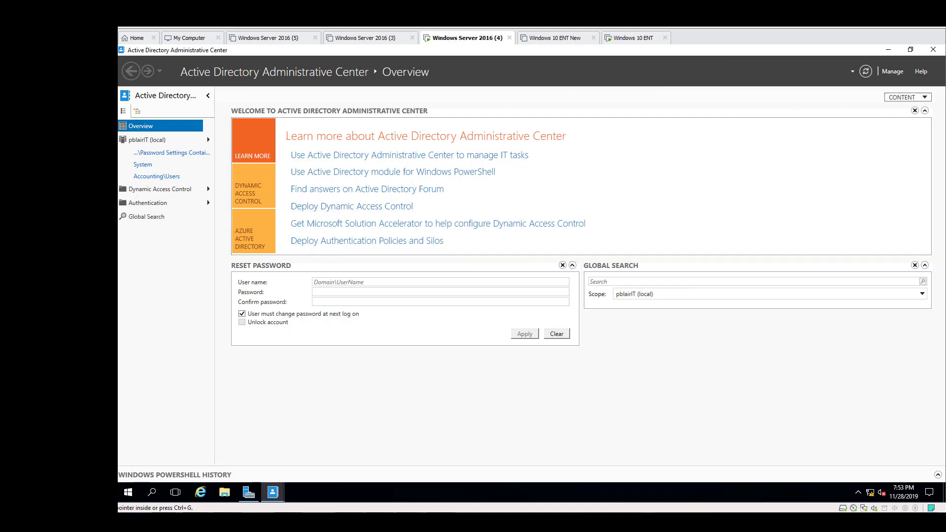
{"action": "left_click", "coordinate": [167, 154]}
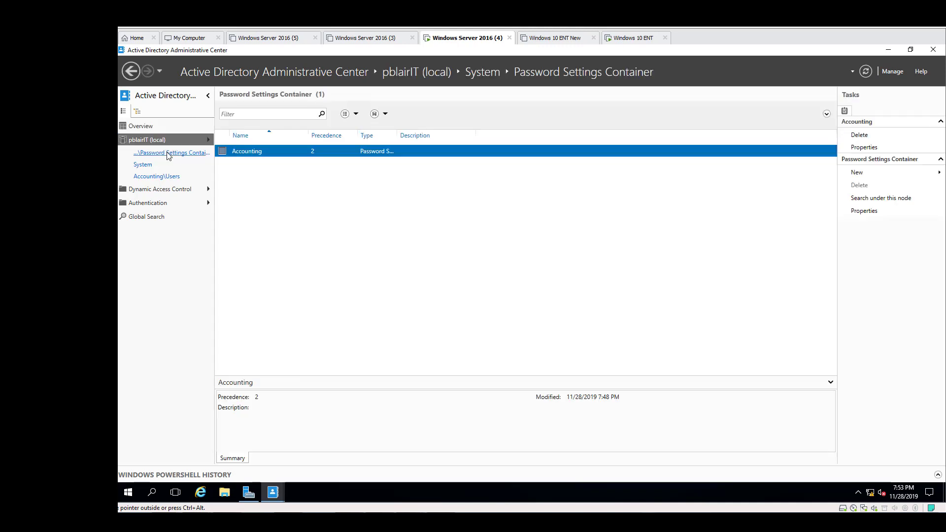